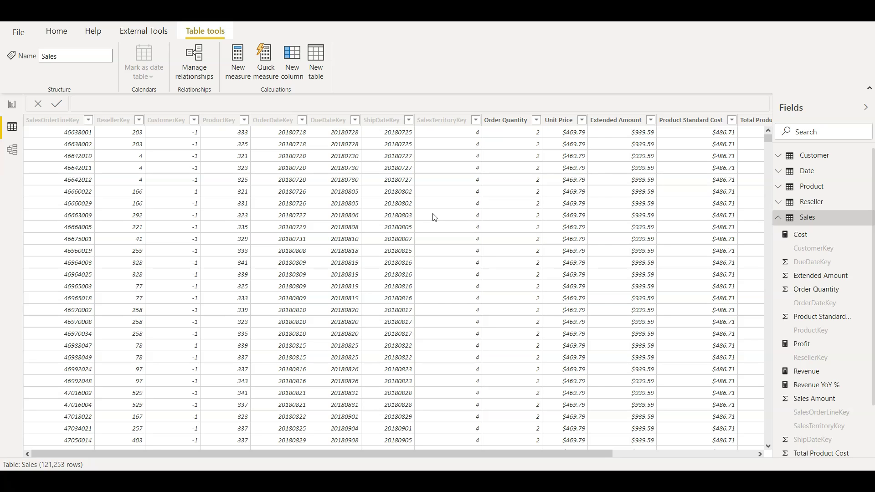
- Start a new Sales measure named Blue Sales as CALCULATE(Sales[Cost], ...)
left_click(469, 261)
left_click(863, 218)
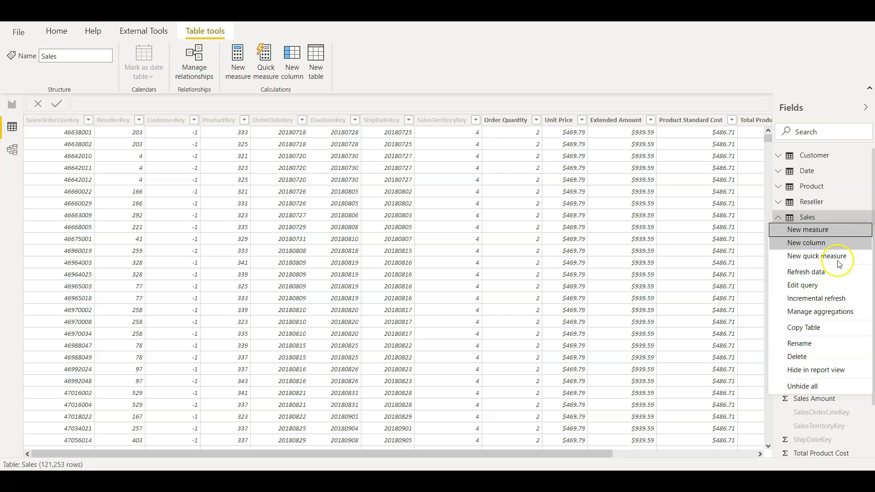
left_click(796, 232)
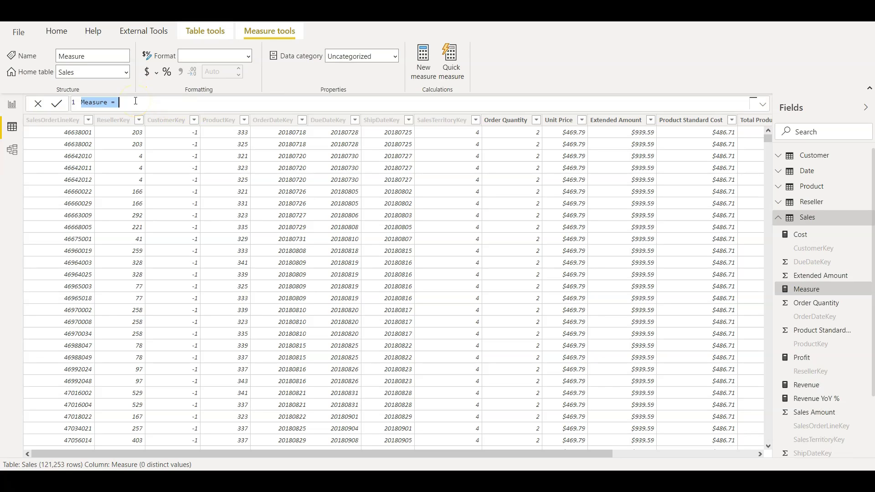
type("Blue Sales = ca")
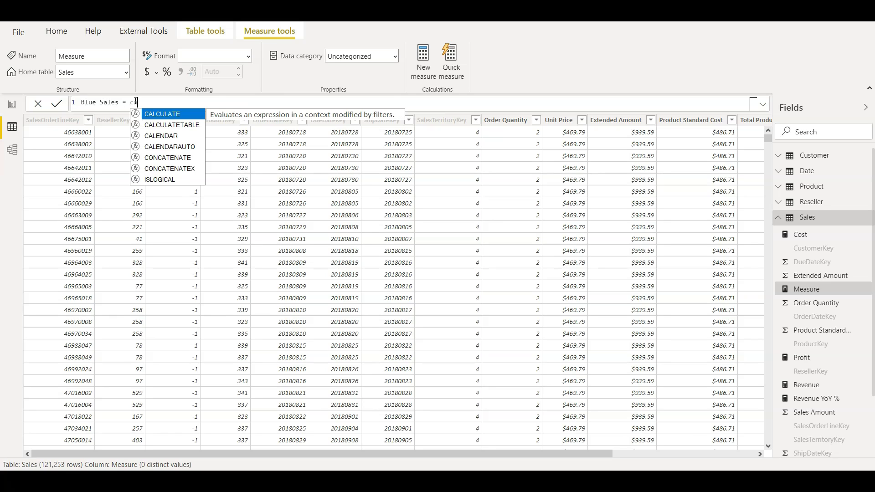
key("Tab")
key("shift+Return")
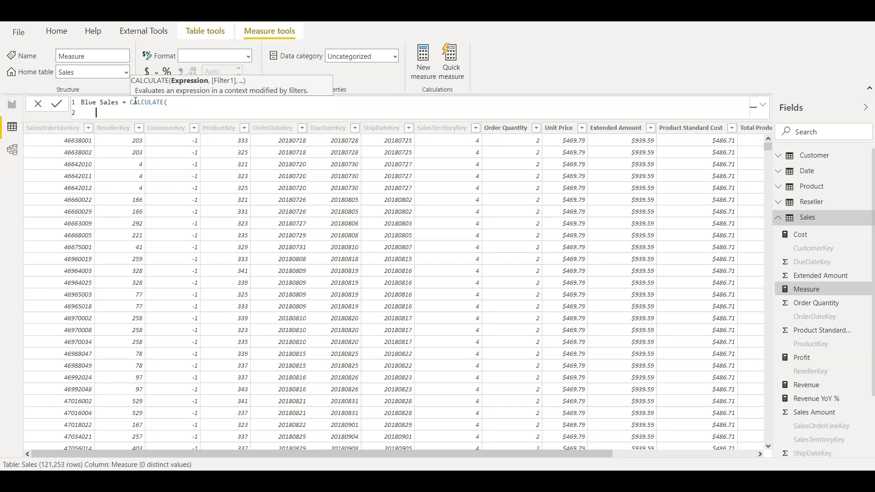
type("sales")
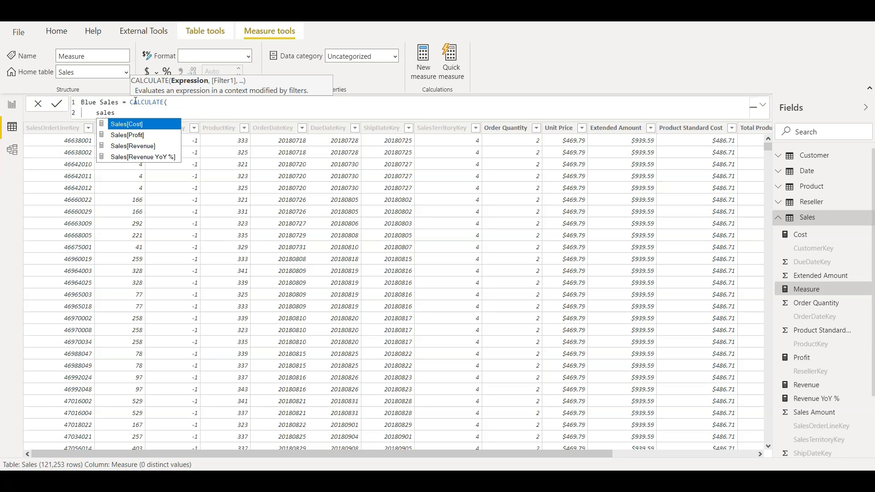
key("Tab")
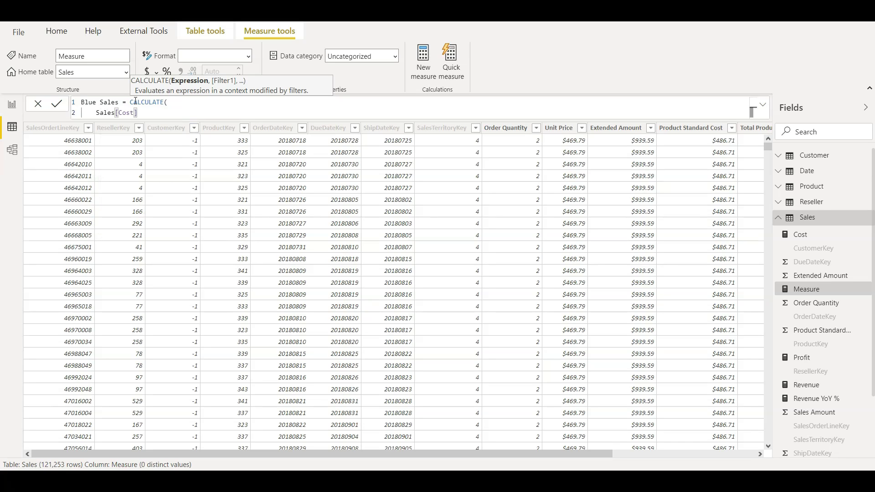
type(",")
- Add the FILTER('Product','Product'[Color]="Blue") argument, close CALCULATE and commit the measure
key("shift+Return")
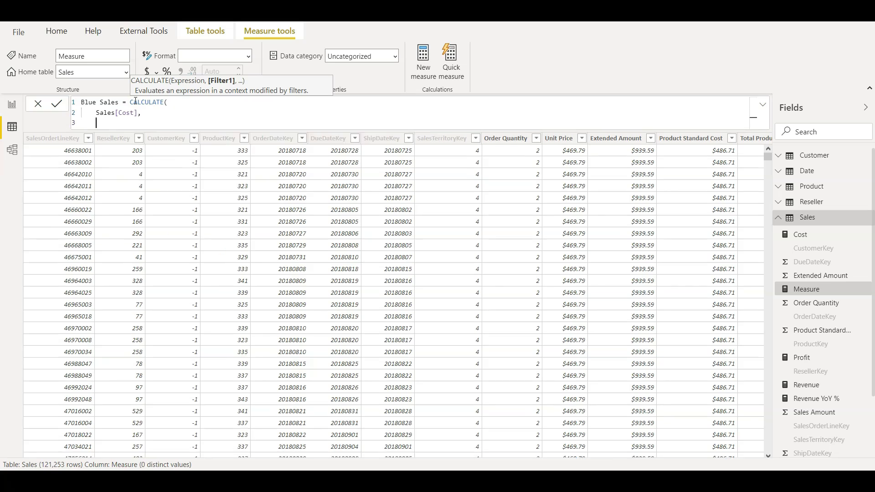
type("fil")
key("Tab")
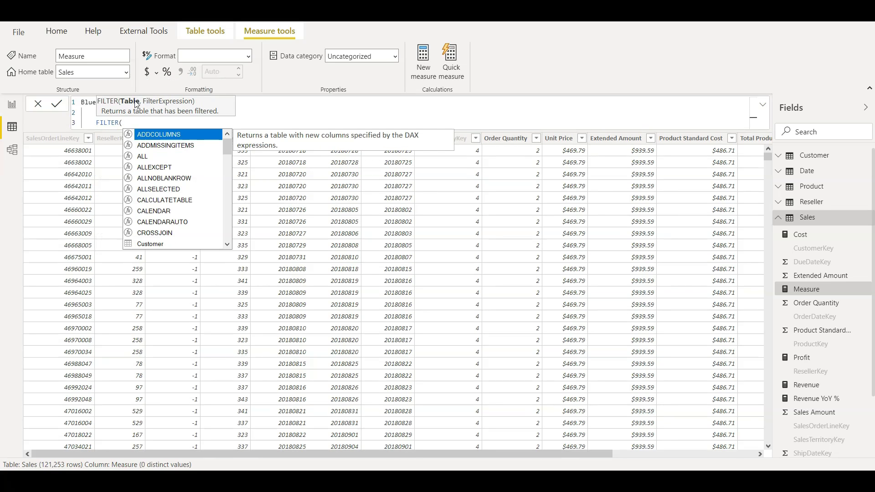
type("pro")
key("Tab")
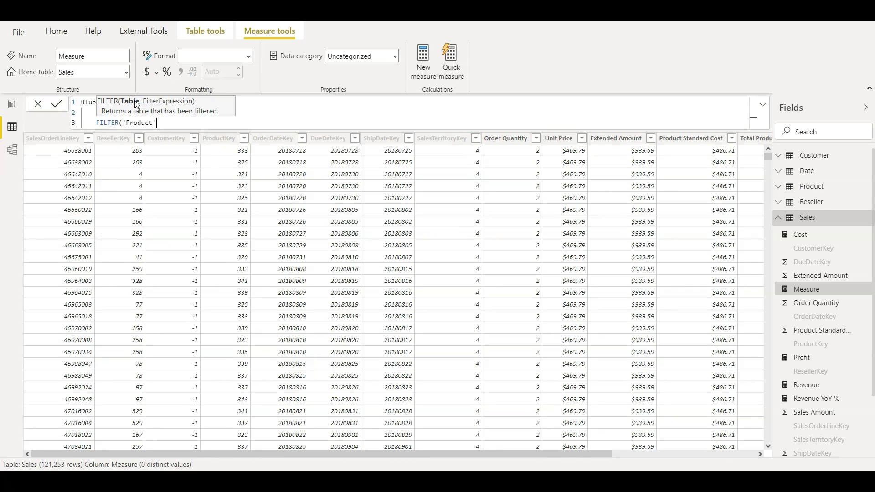
type(",col")
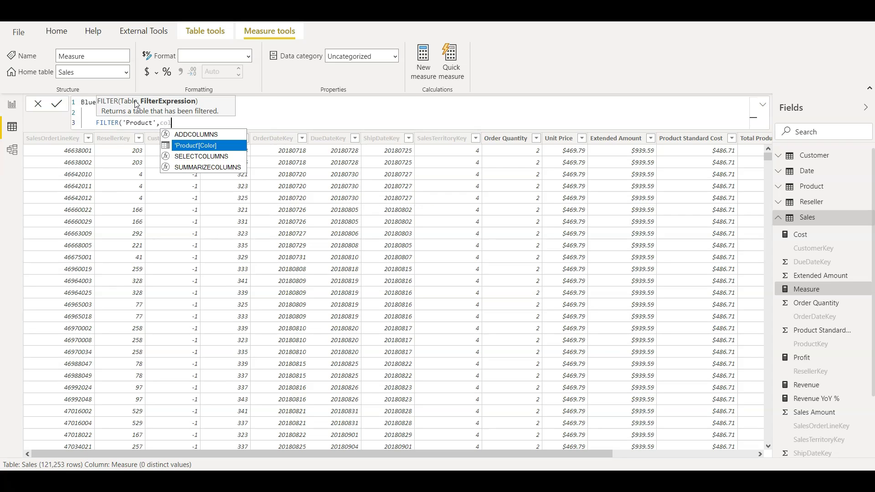
key("Tab")
type("=")
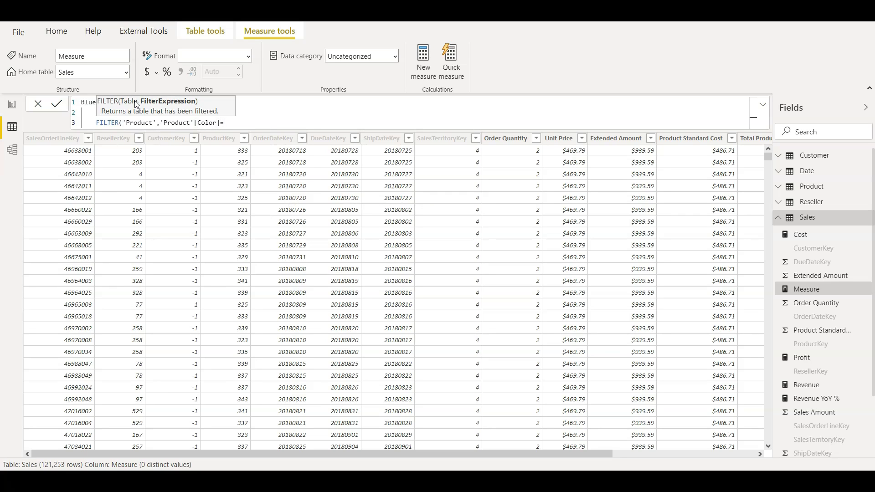
type("\"\"")
type("Blue")
type(")")
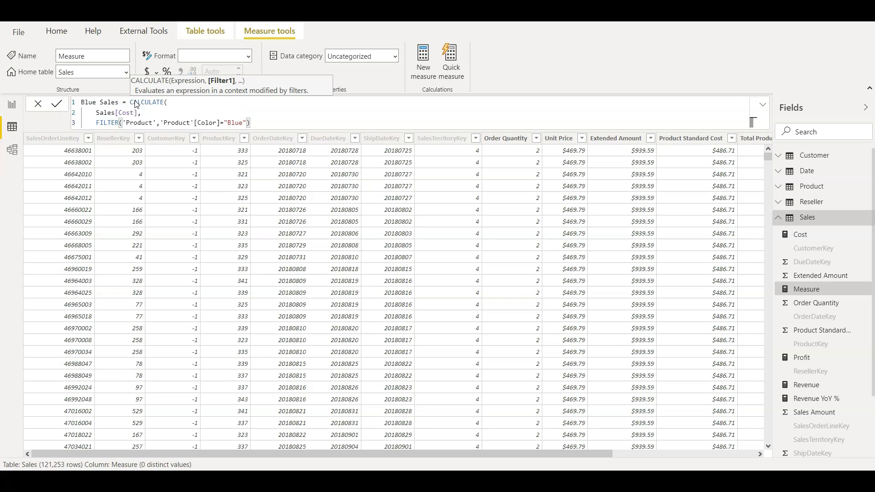
key("shift+Return")
type(")")
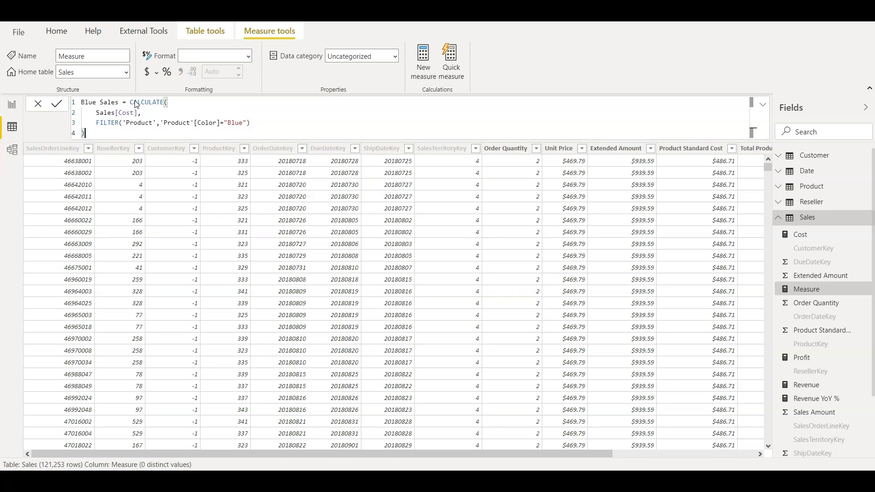
key("Return")
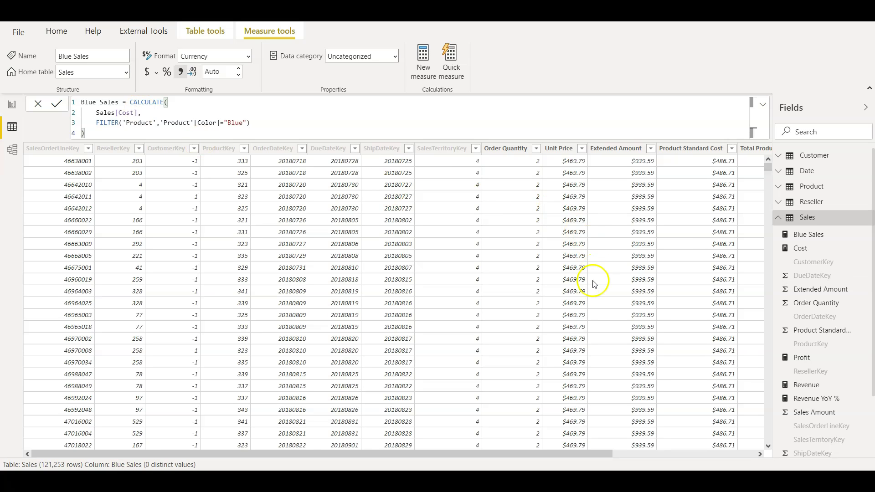
- Show Blue Sales as a $9M card on the report canvas, then return to the Sales data
left_click(9, 105)
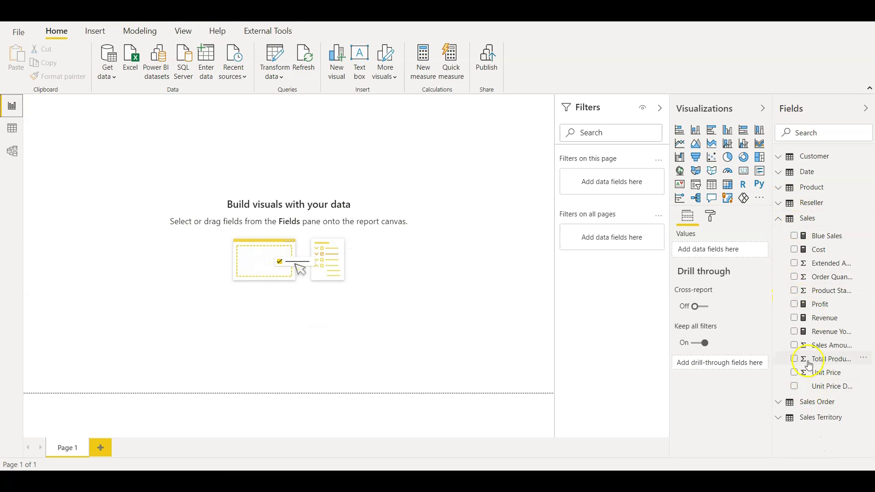
left_click(795, 236)
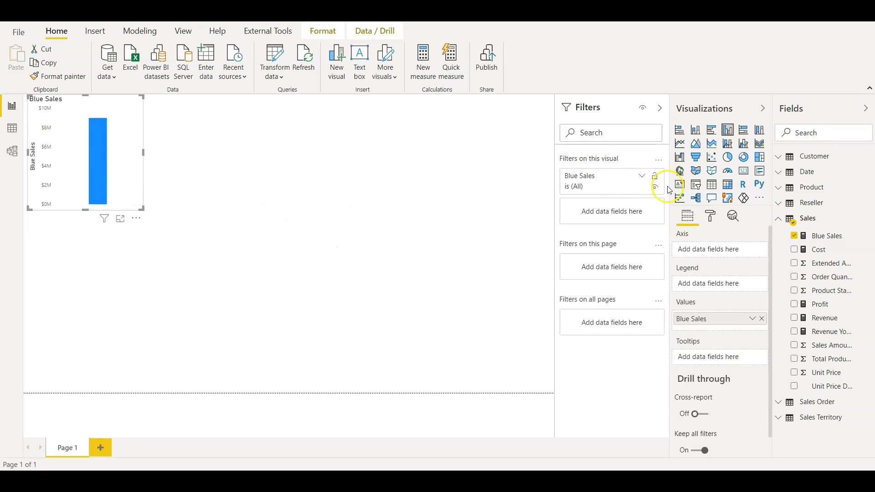
left_click(743, 172)
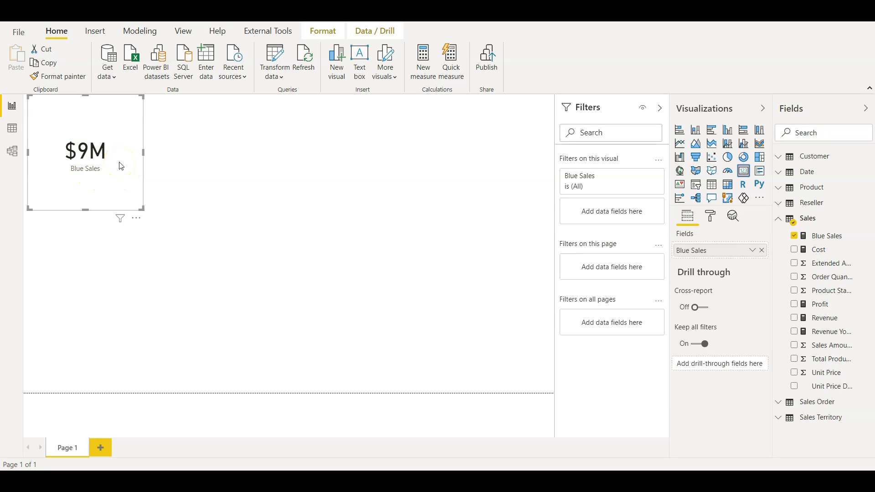
left_click(201, 216)
left_click(200, 215)
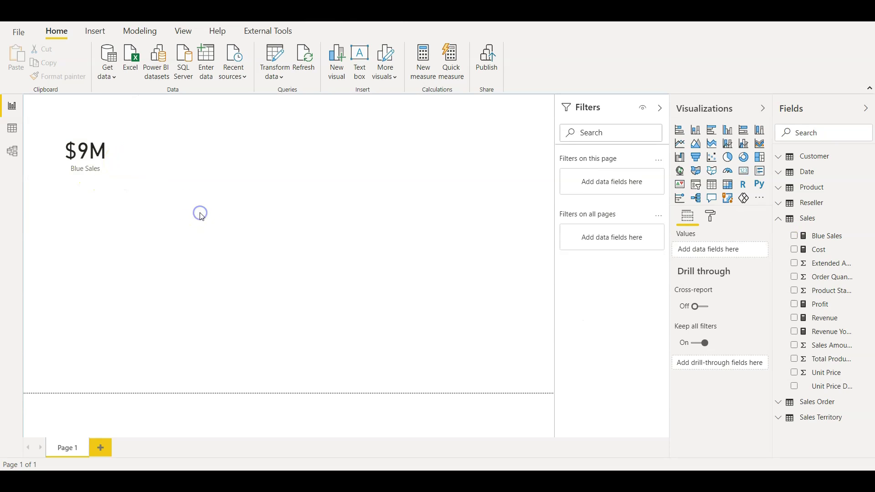
left_click(12, 128)
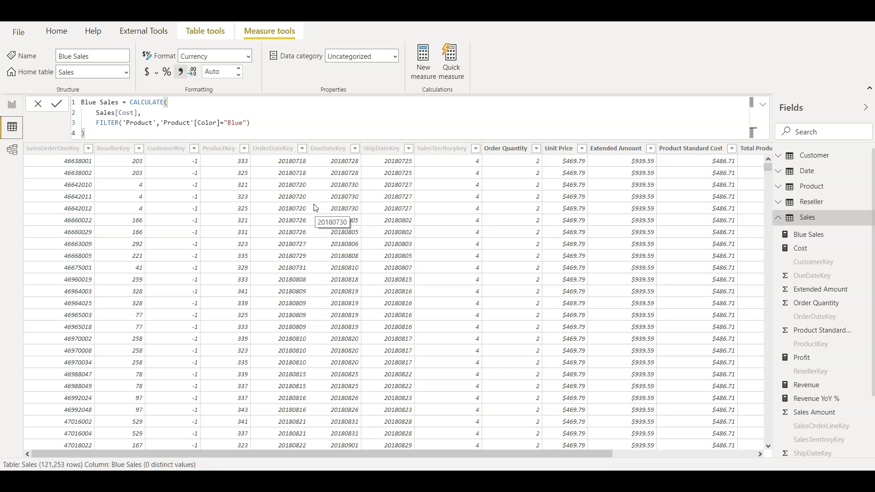
- Change FILTER to KEEPFILTERS without the 'Product' table argument, and confirm the card still shows $9M
left_click(259, 128)
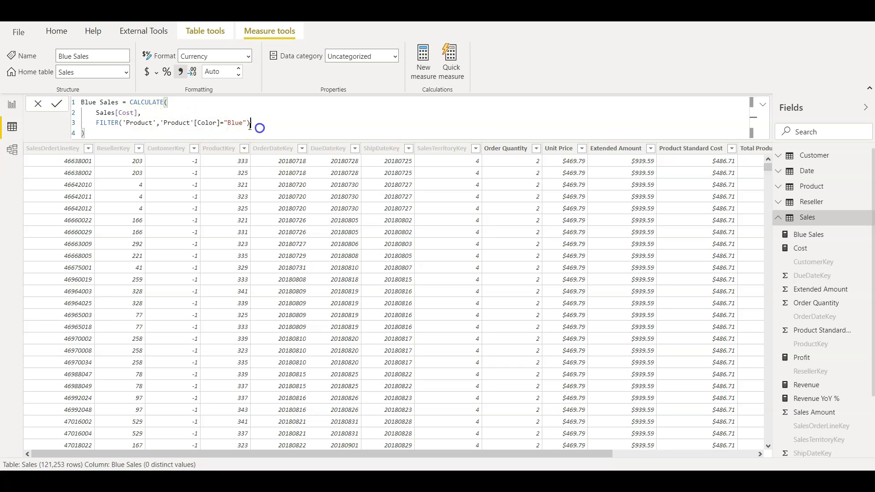
double_click(114, 124)
type("K")
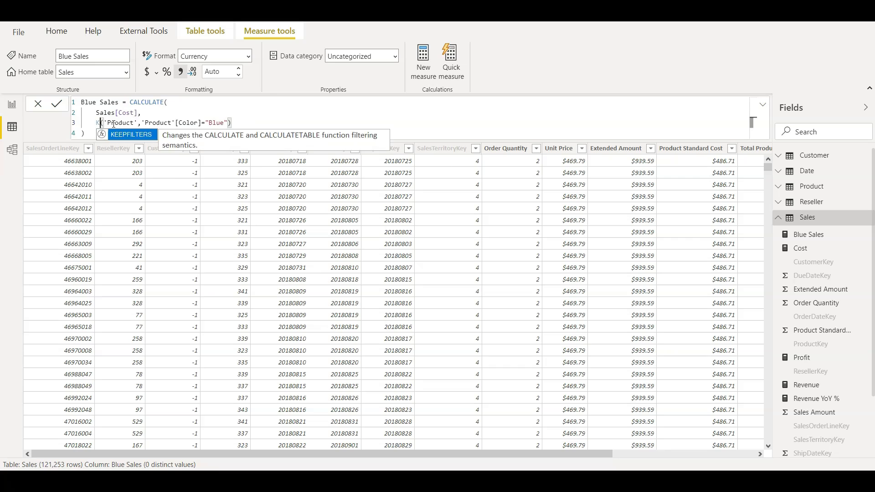
type("eep")
key("Tab")
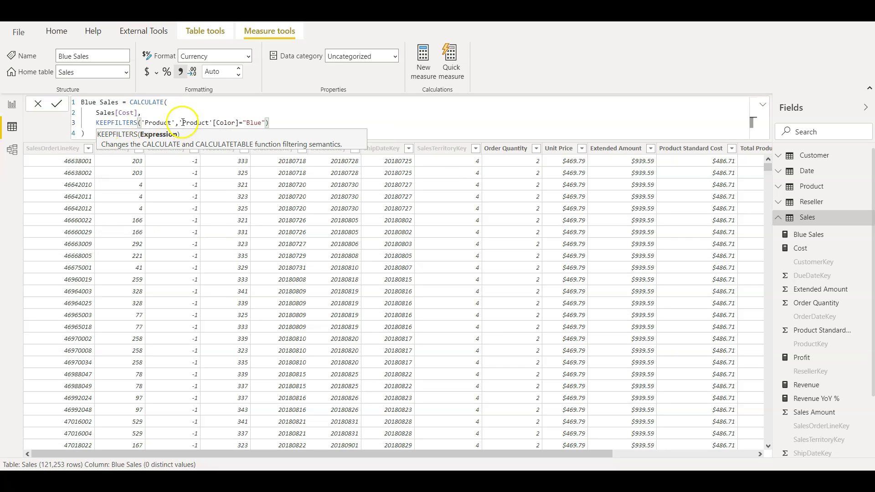
left_click_drag(180, 123, 141, 123)
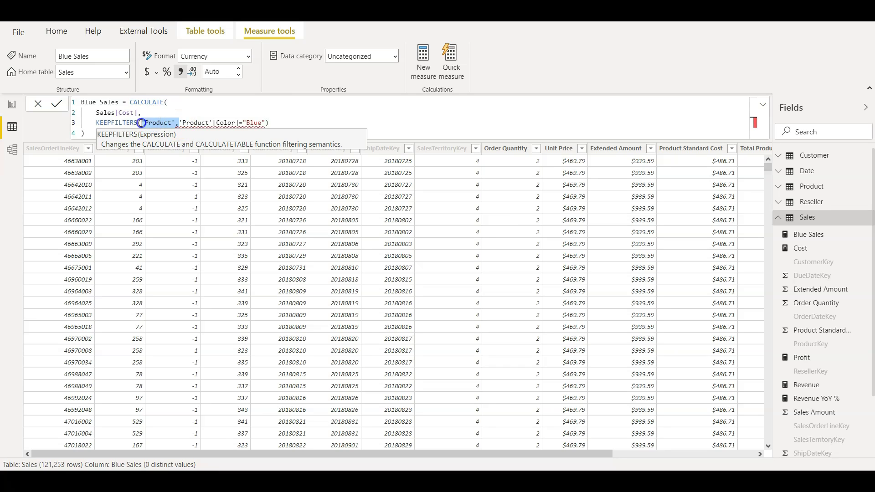
key("Delete")
left_click(255, 124)
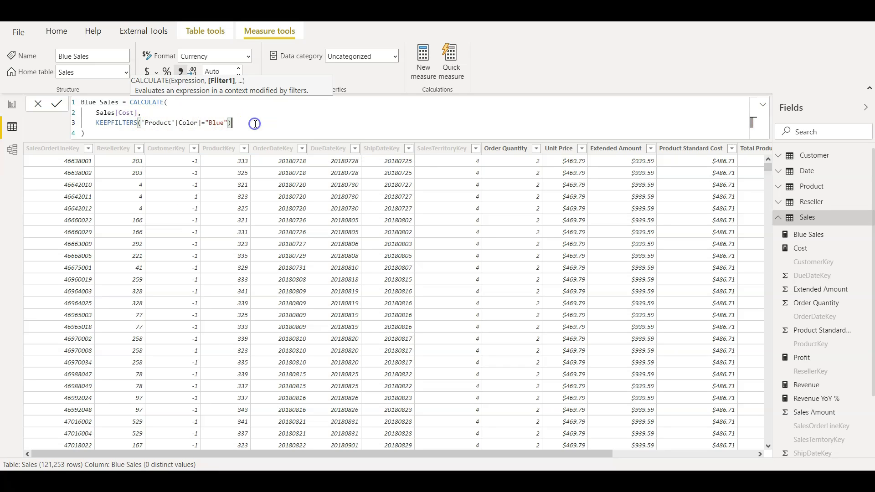
key("Return")
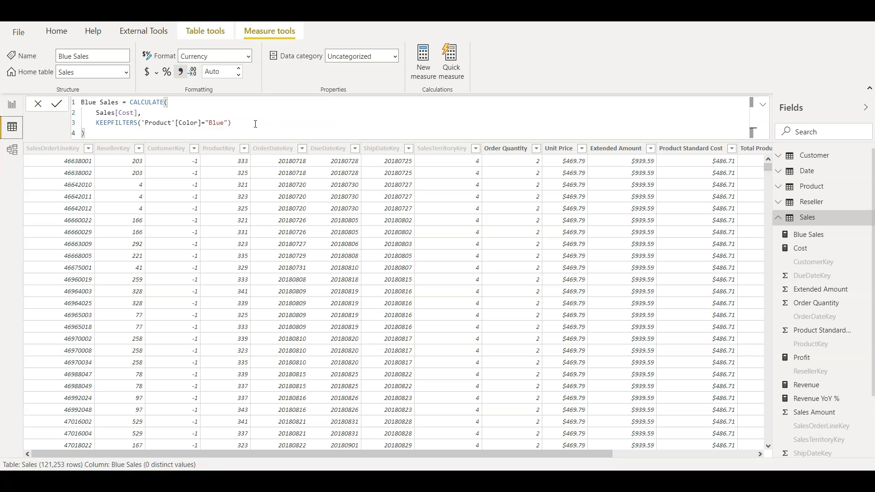
left_click(12, 104)
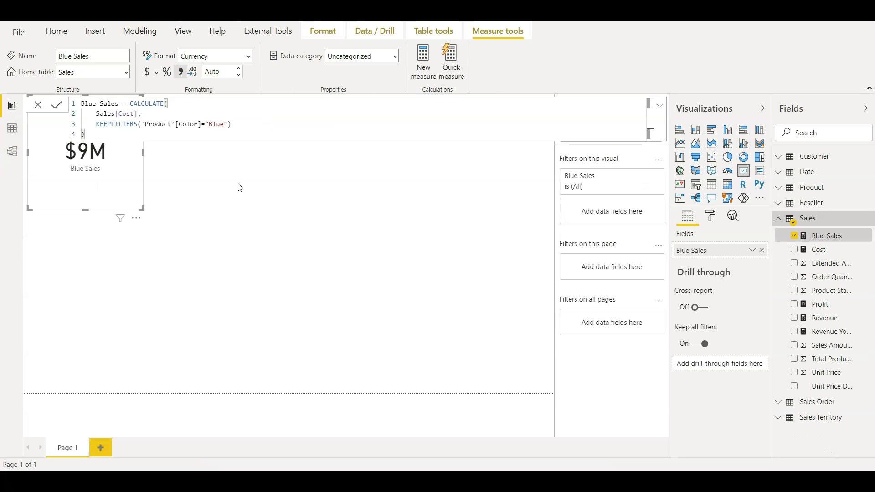